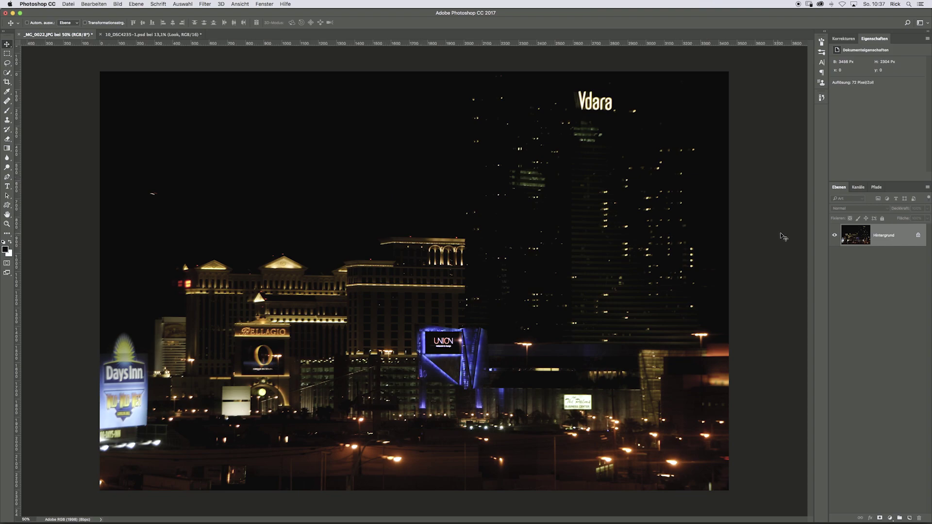
Step: Duplicate the Hintergrund layer of the Las Vegas photo to create Hintergrund Kopie
drag(888, 237, 909, 517)
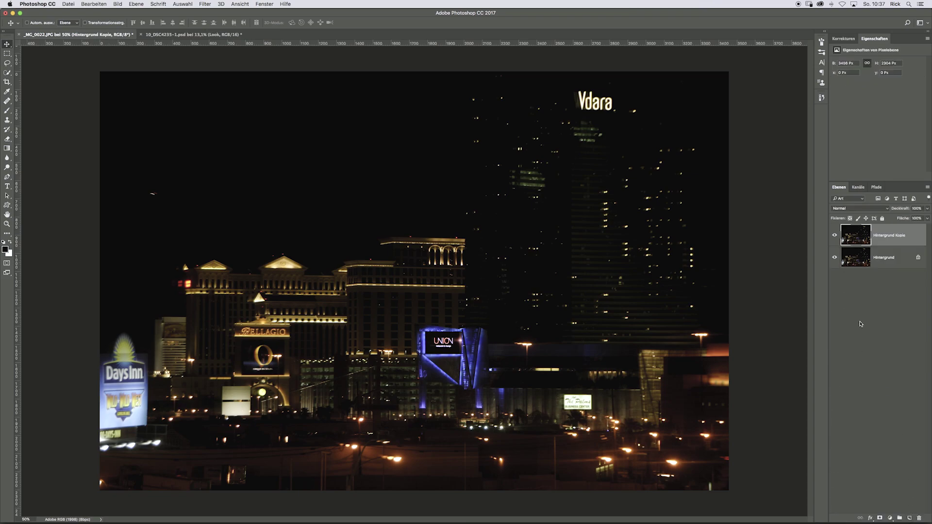
Step: Start a Feld-Weichzeichnung on the duplicate, raising the blur to 100 px then settling at 11 px
click(206, 5)
mouse_move(229, 138)
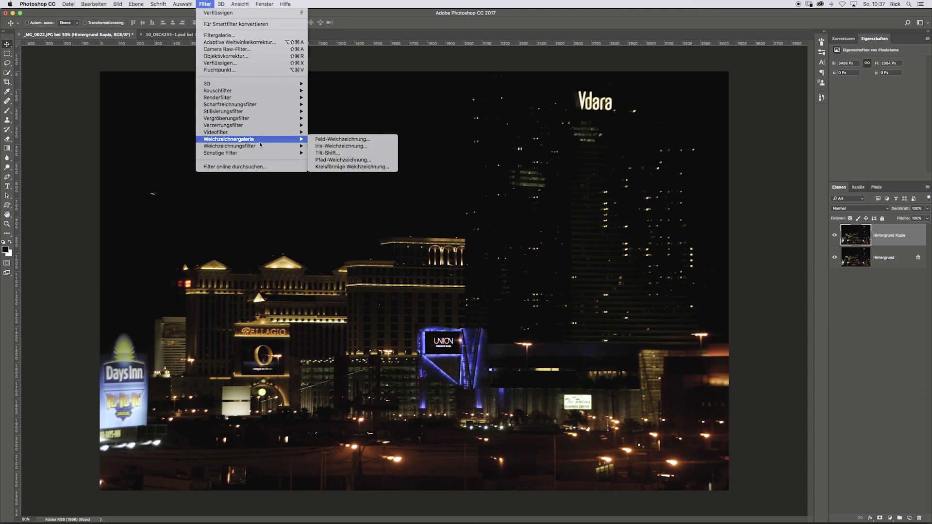
click(322, 141)
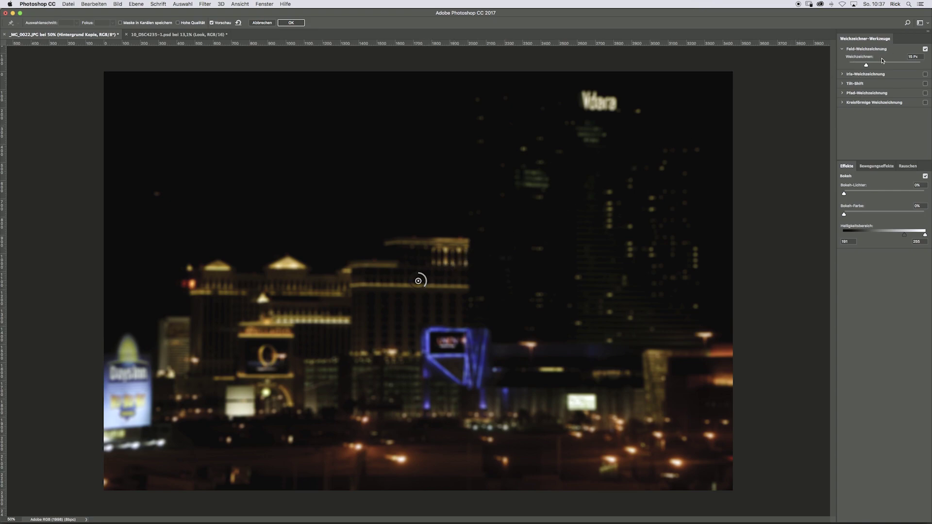
drag(866, 64, 886, 65)
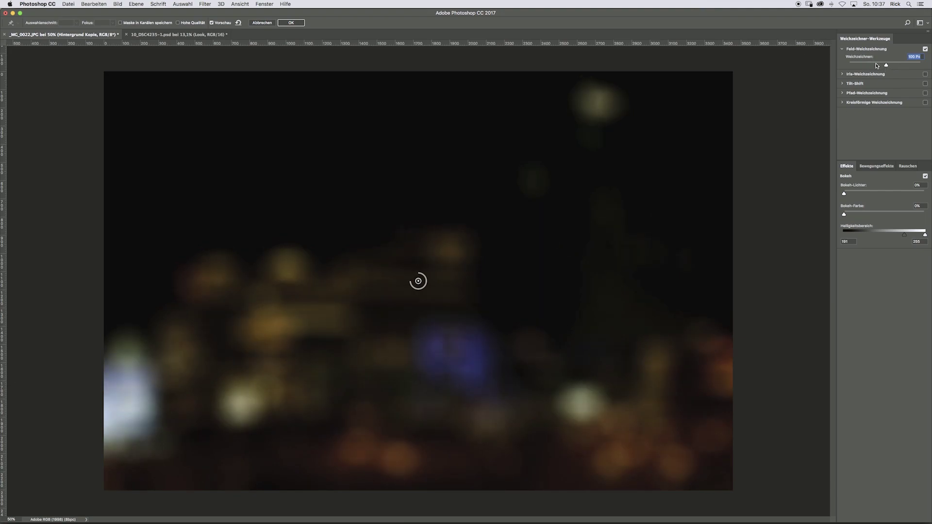
drag(873, 66, 865, 65)
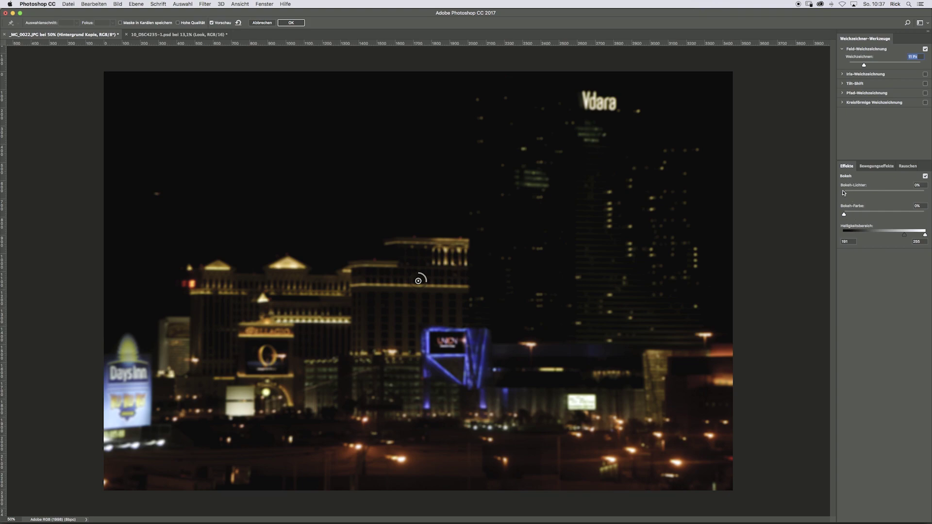
Step: Set Bokeh-Lichter to about 71% and Bokeh-Farbe to 100% in the Effects panel
mouse_move(844, 194)
mouse_down()
mouse_move(892, 195)
mouse_move(879, 194)
mouse_up()
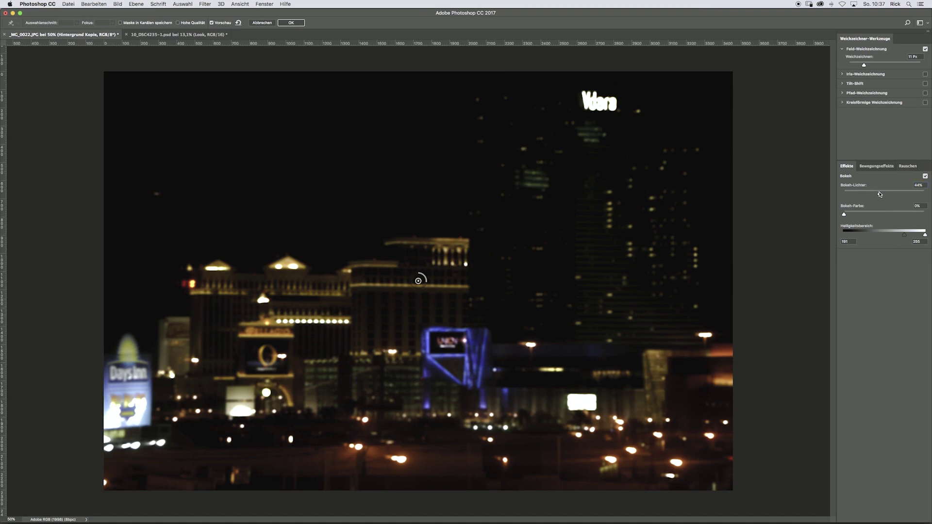
drag(879, 194, 913, 193)
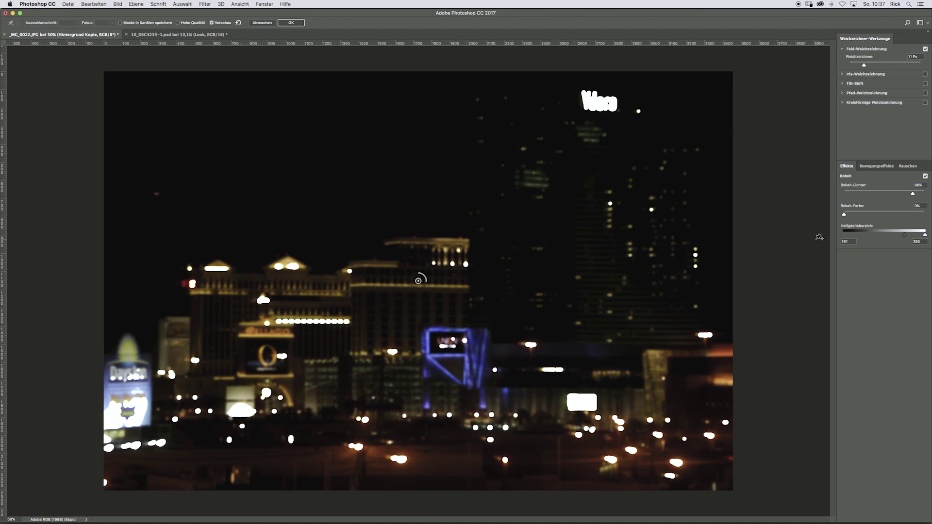
drag(913, 193, 900, 193)
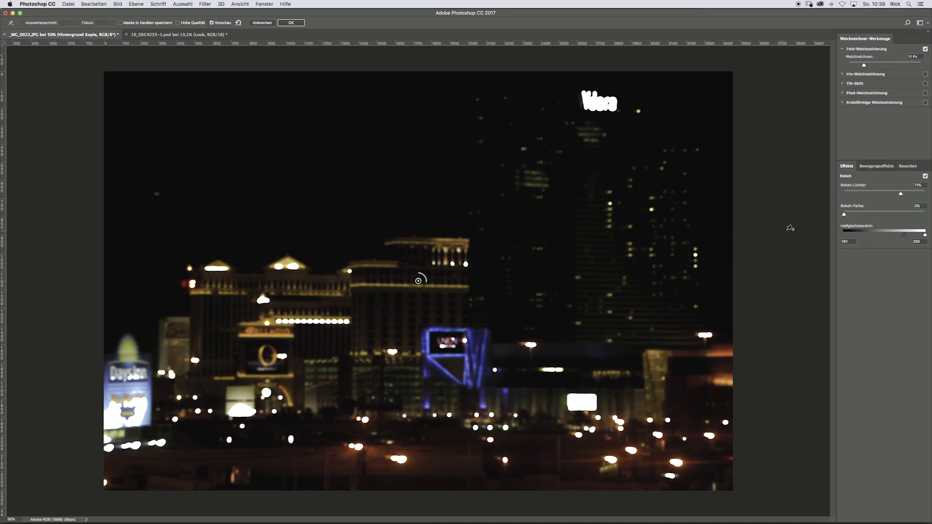
drag(844, 214, 928, 212)
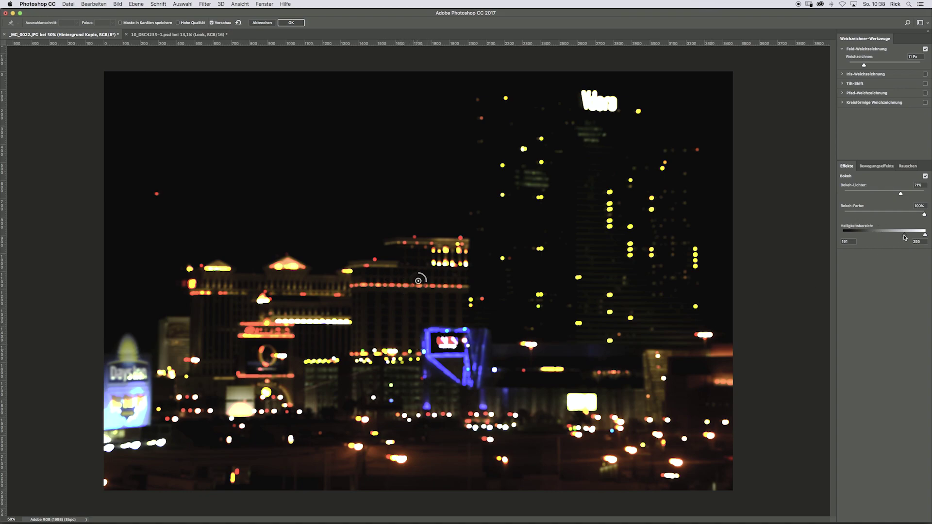
Step: Widen the Helligkeitsbereich handles and lower Bokeh-Farbe to about 29% for softer highlights
drag(904, 234, 842, 241)
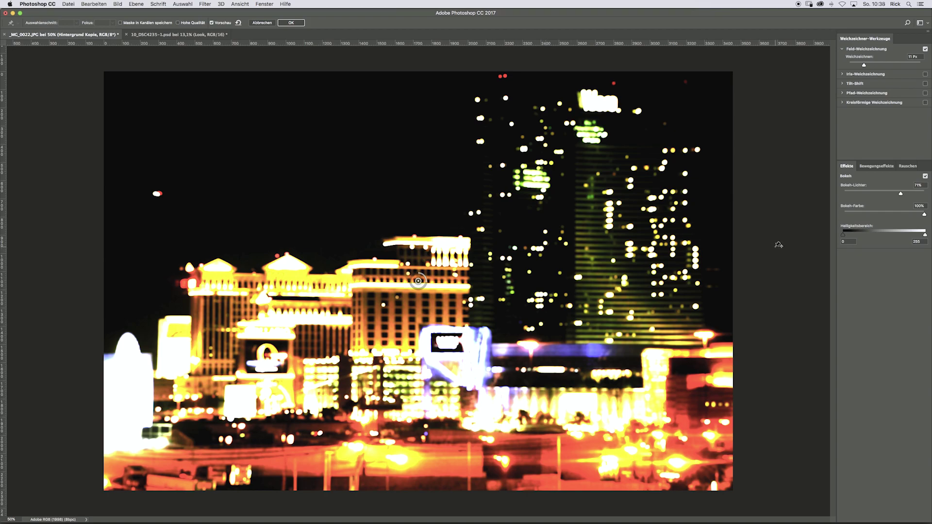
mouse_move(845, 236)
mouse_down()
mouse_move(857, 237)
mouse_move(843, 237)
mouse_up()
mouse_move(924, 216)
mouse_down()
mouse_move(854, 217)
mouse_move(889, 195)
mouse_up()
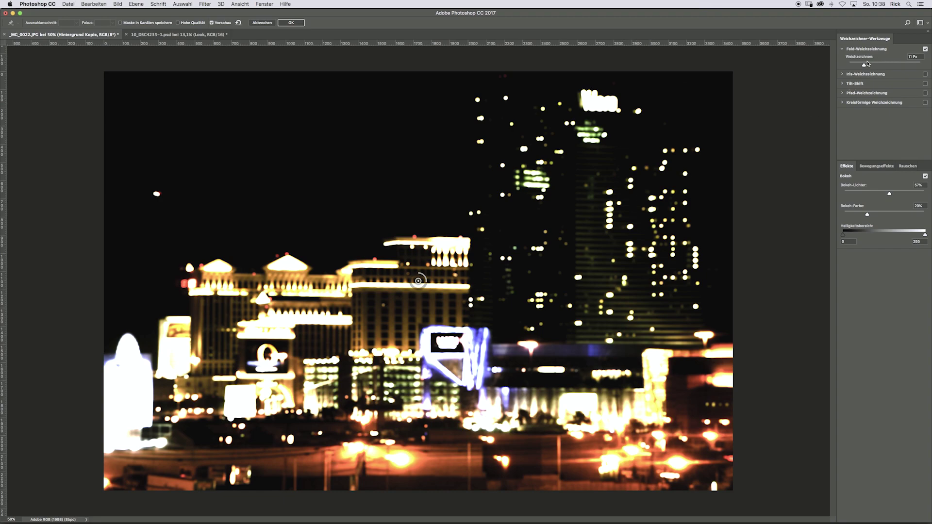
Step: Raise the blur to 80 px, lift the Helligkeitsbereich lower handle to 28, and dim Bokeh-Lichter
drag(865, 65, 877, 66)
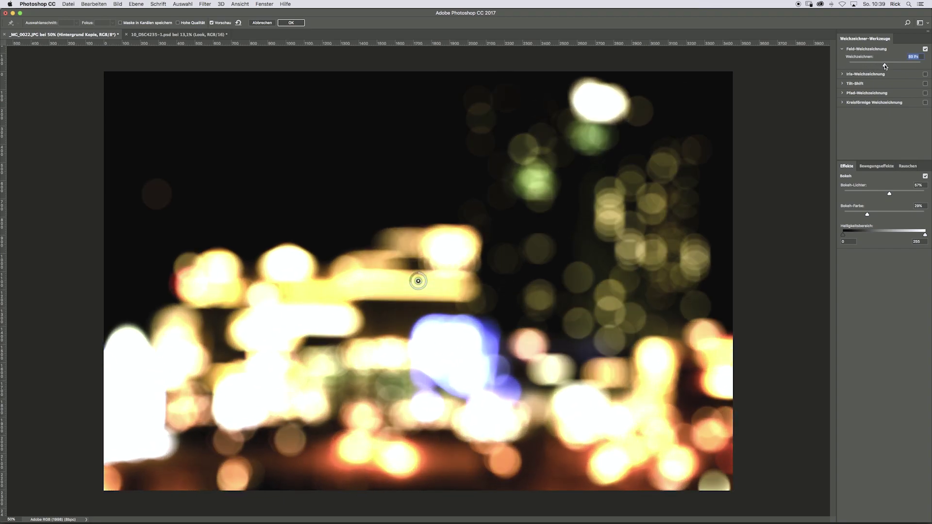
drag(877, 65, 884, 67)
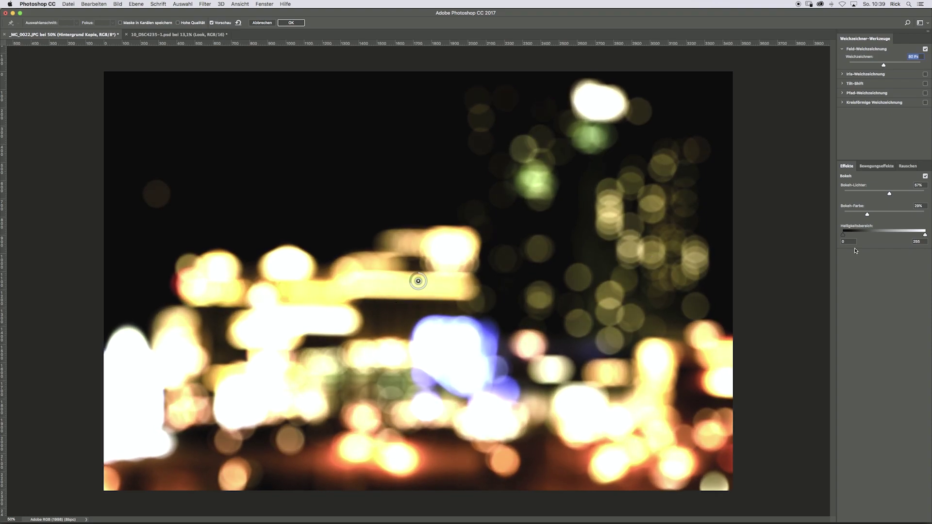
drag(843, 237, 851, 235)
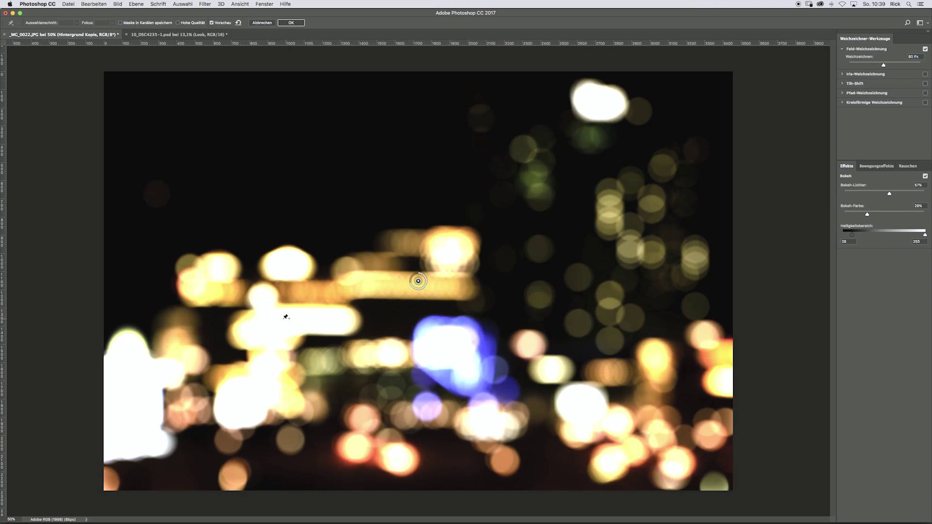
drag(890, 195, 884, 200)
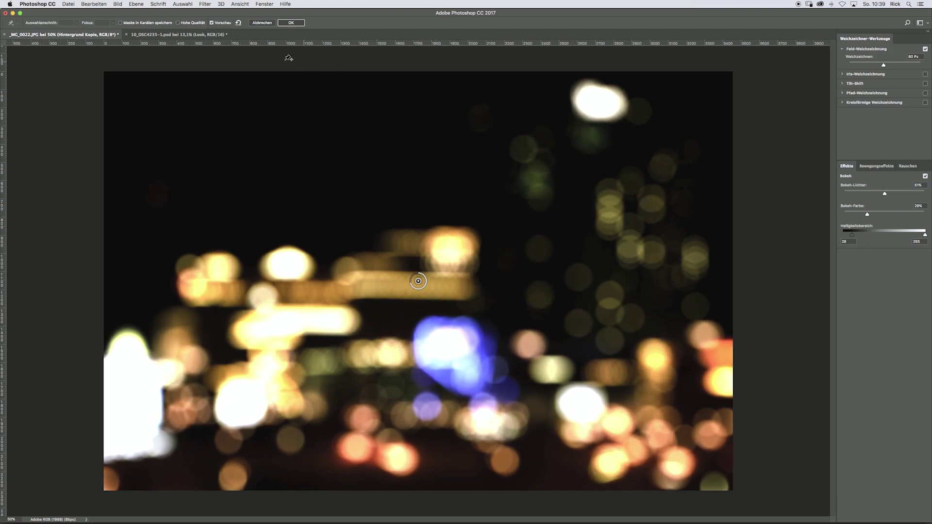
Step: Toggle the Vorschau on and off to compare the blurred and sharp skyline
click(224, 24)
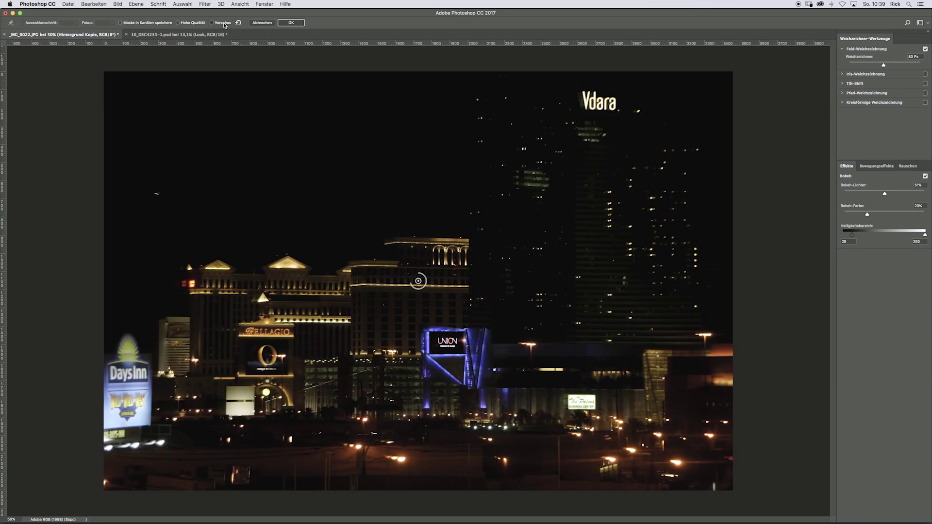
click(225, 23)
click(224, 23)
key(p)
Step: Apply the Field Blur with preview on, then hide Hintergrund Kopie
click(212, 23)
click(282, 24)
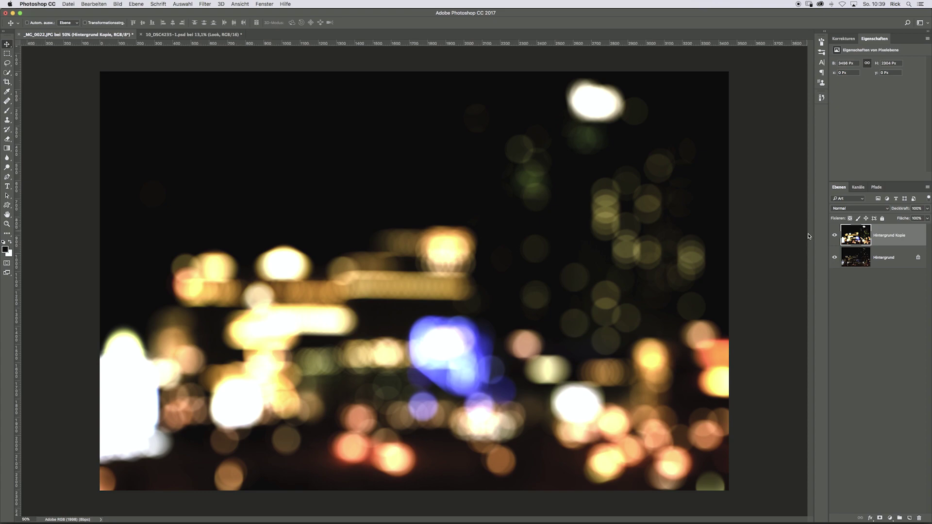
click(835, 236)
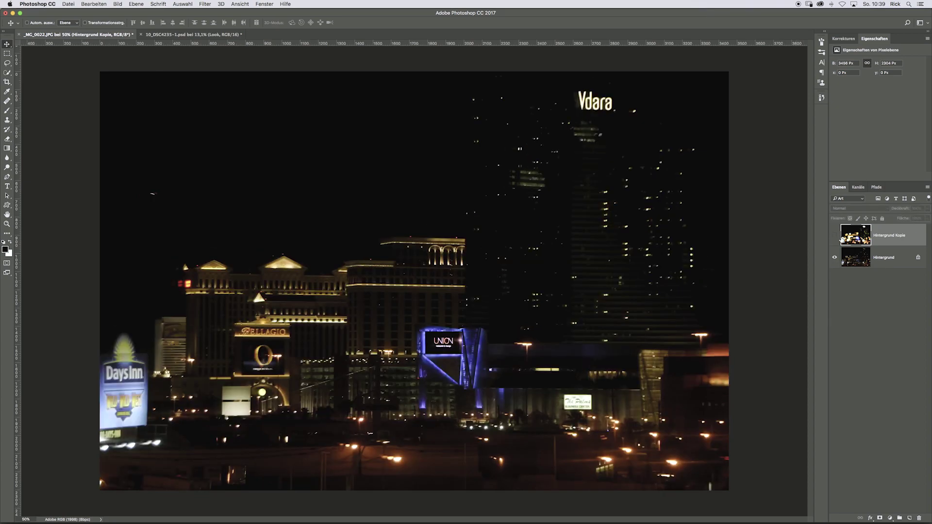
Step: Make a second copy of Hintergrund and paint the Bellagio light band and sign black
drag(871, 263, 909, 518)
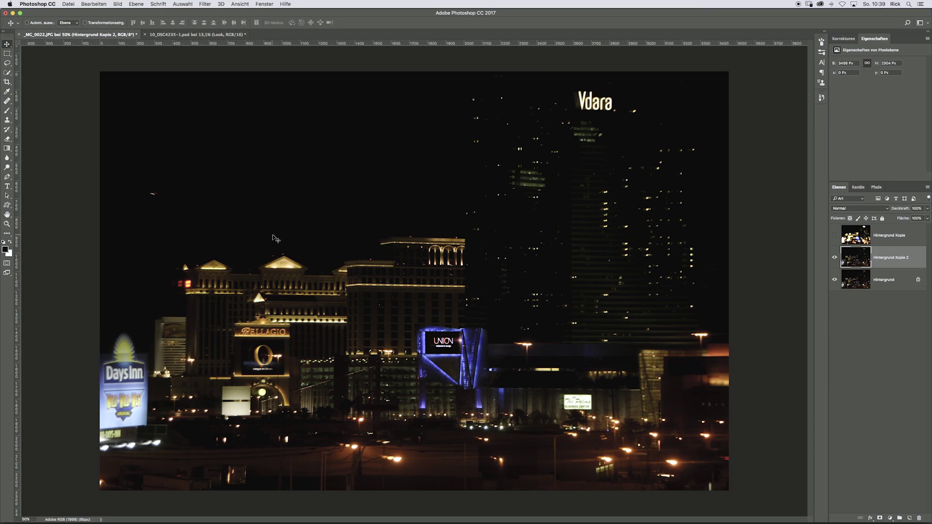
click(7, 111)
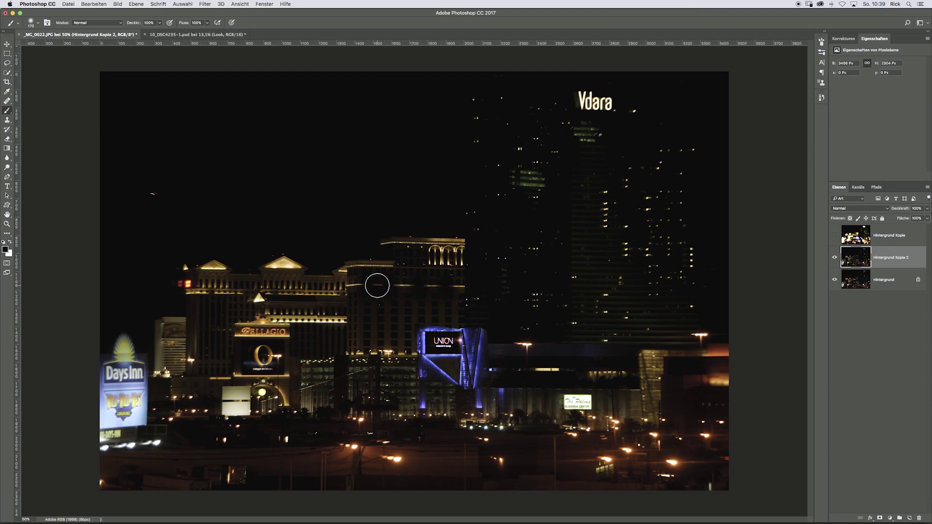
click(335, 320)
drag(336, 320, 298, 317)
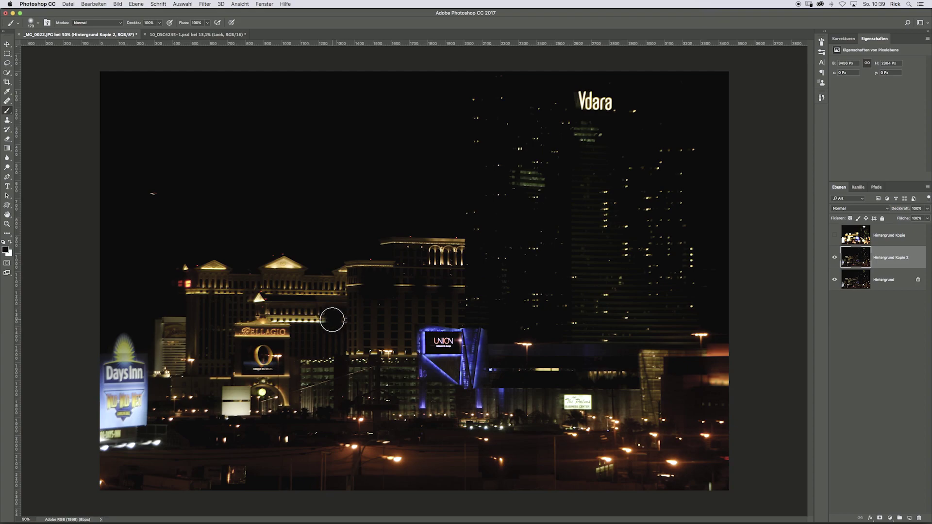
drag(274, 316, 266, 334)
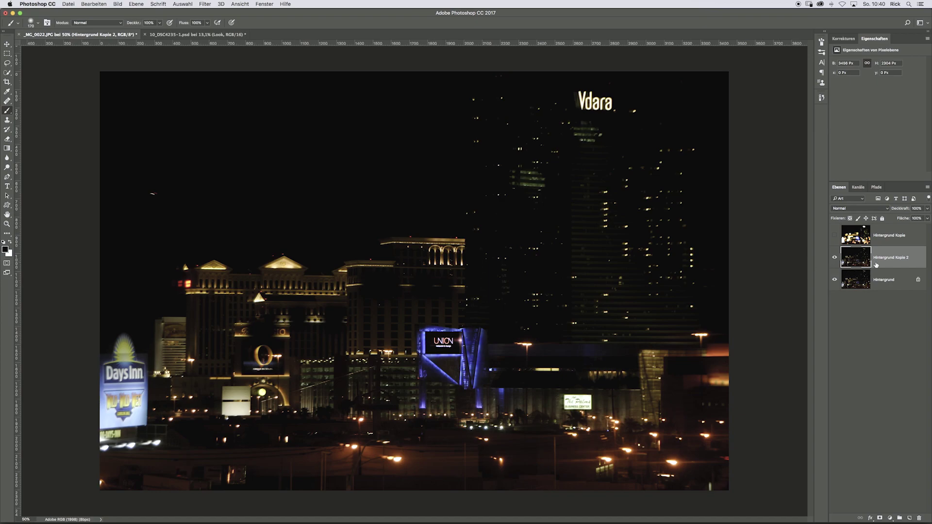
click(205, 4)
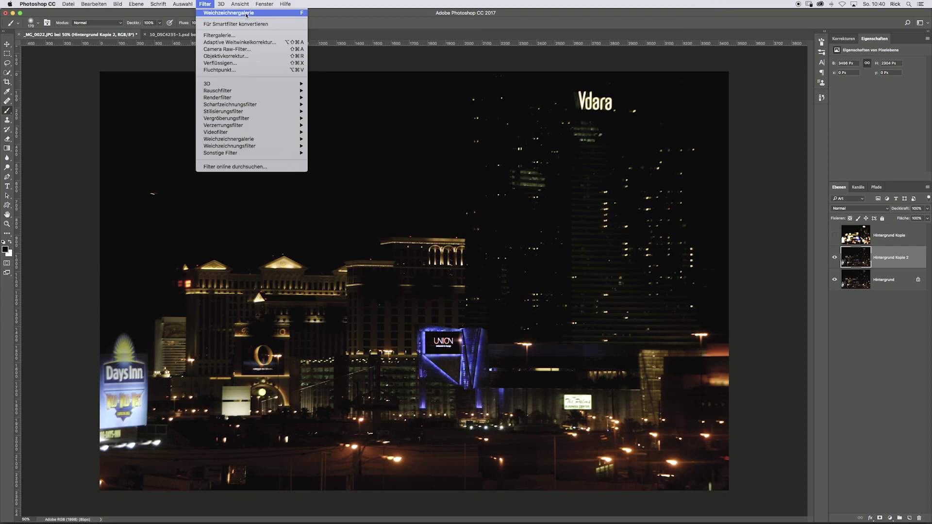
Step: Reapply the last Weichzeichnergalerie bokeh blur to Hintergrund Kopie 2
click(246, 14)
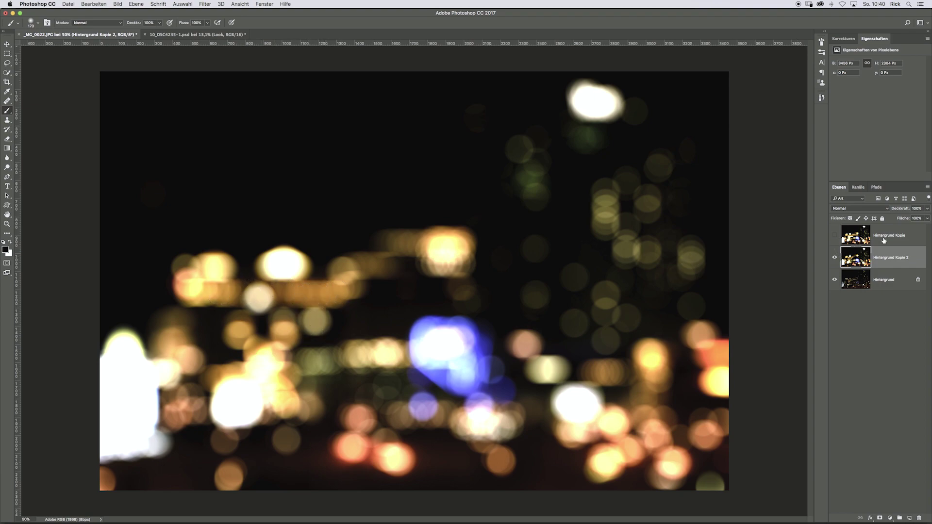
Step: Show Hintergrund Kopie again and toggle Hintergrund Kopie 2's visibility off and on to compare
click(835, 236)
click(835, 236)
click(834, 258)
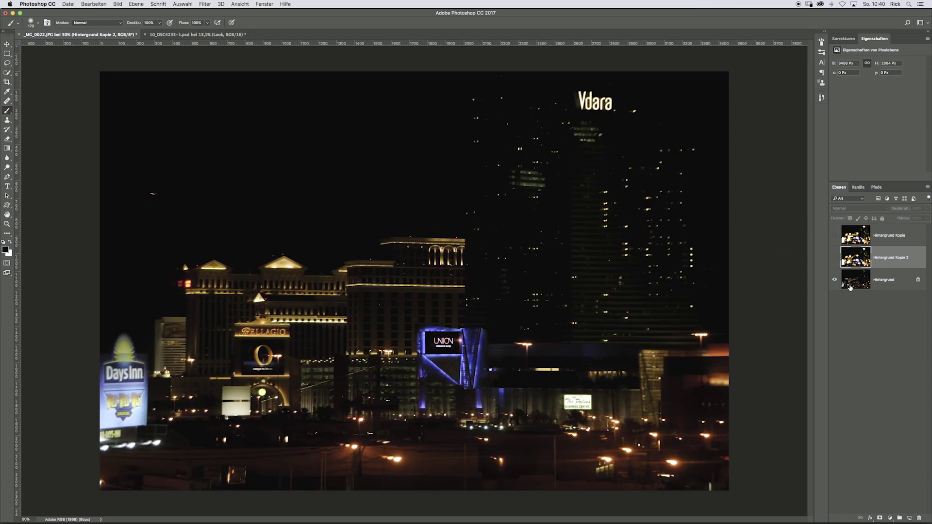
click(851, 287)
click(834, 258)
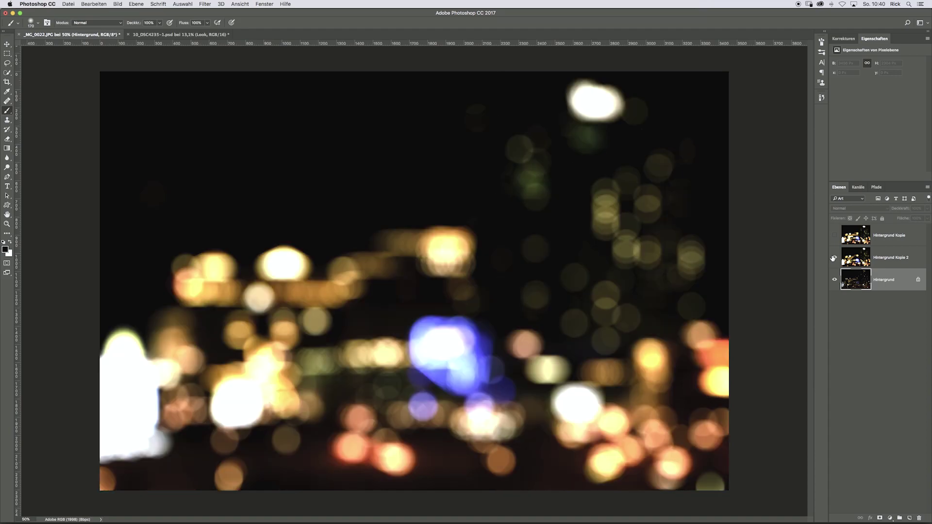